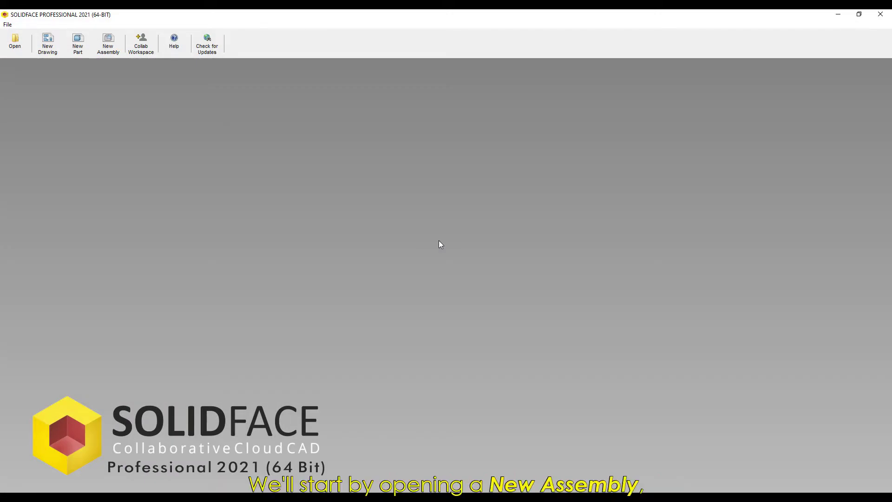
Create a new assembly and insert the FIXED JAW part as its first component
click(109, 44)
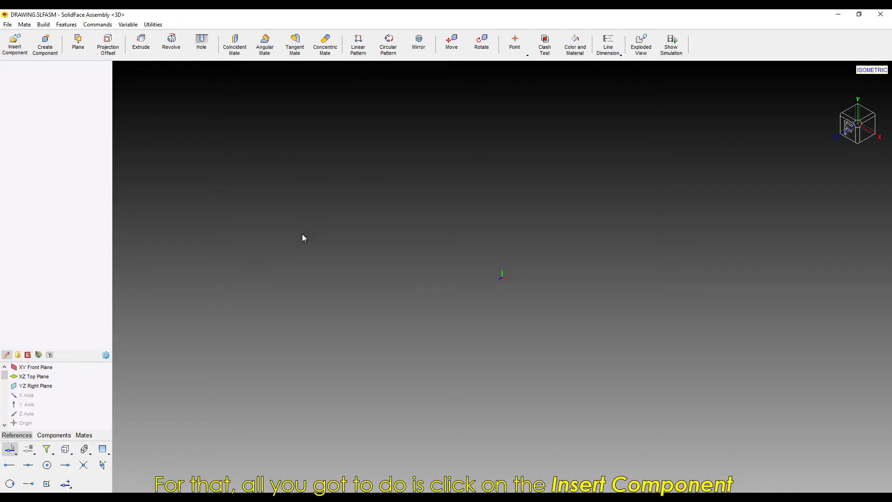
click(20, 47)
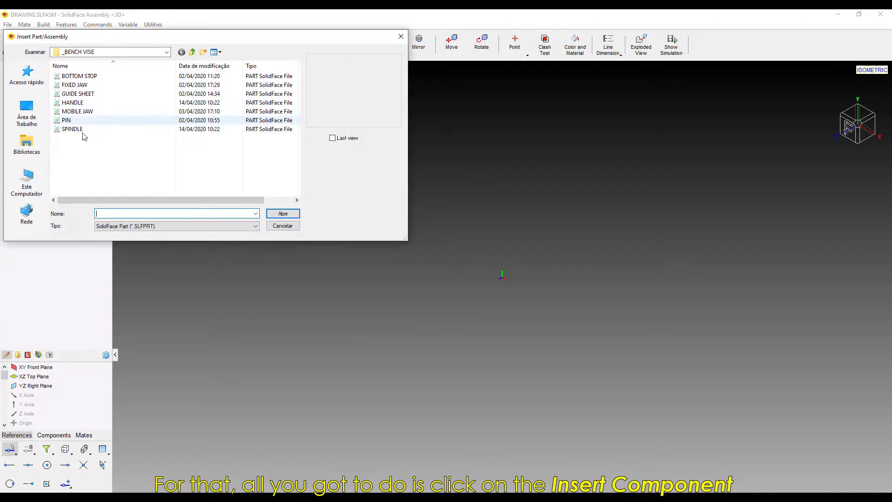
click(101, 86)
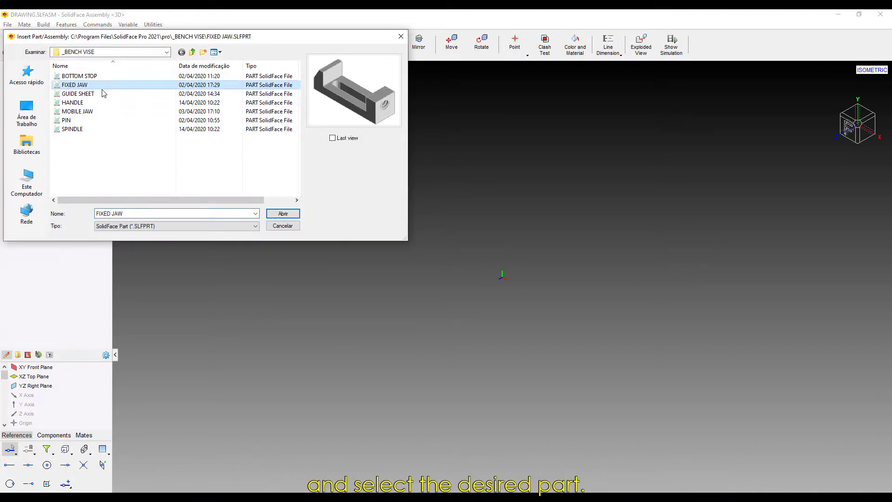
click(282, 214)
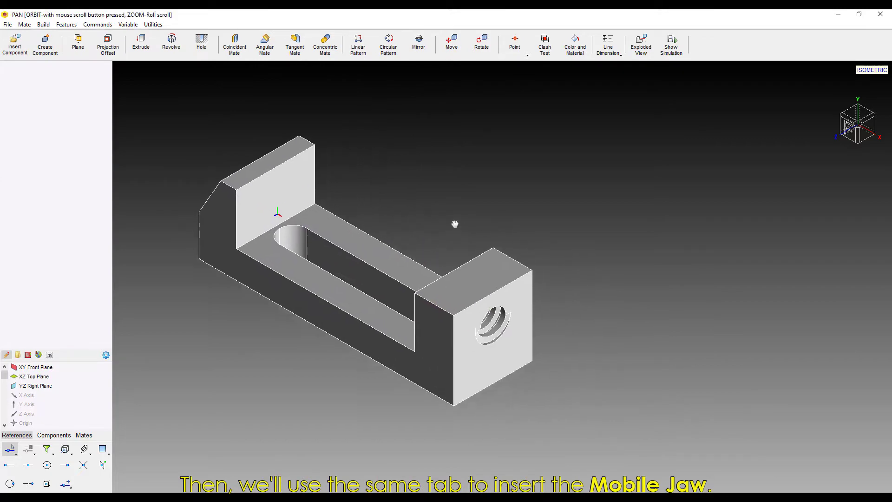
Insert the MOBILE JAW part into the assembly
click(20, 46)
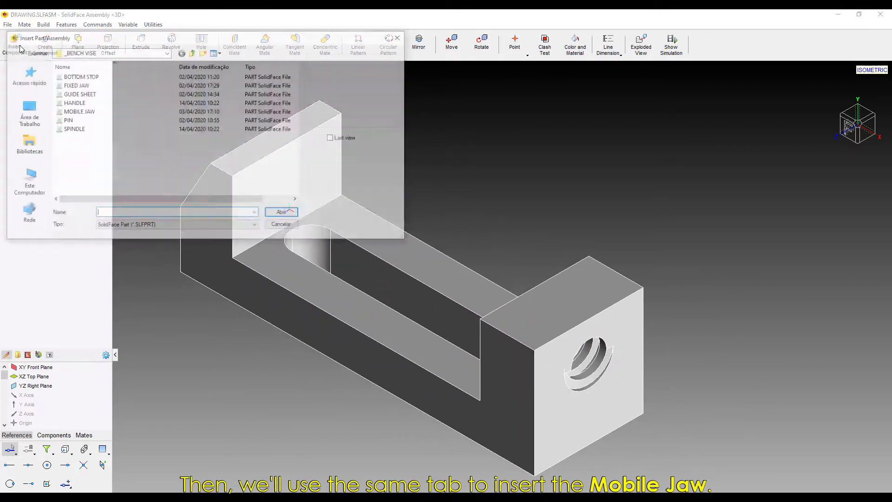
click(88, 112)
click(271, 215)
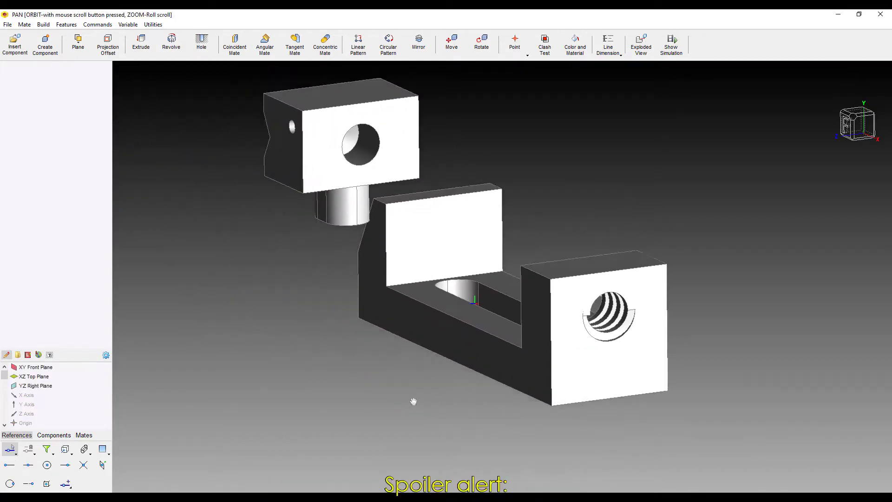
click(325, 52)
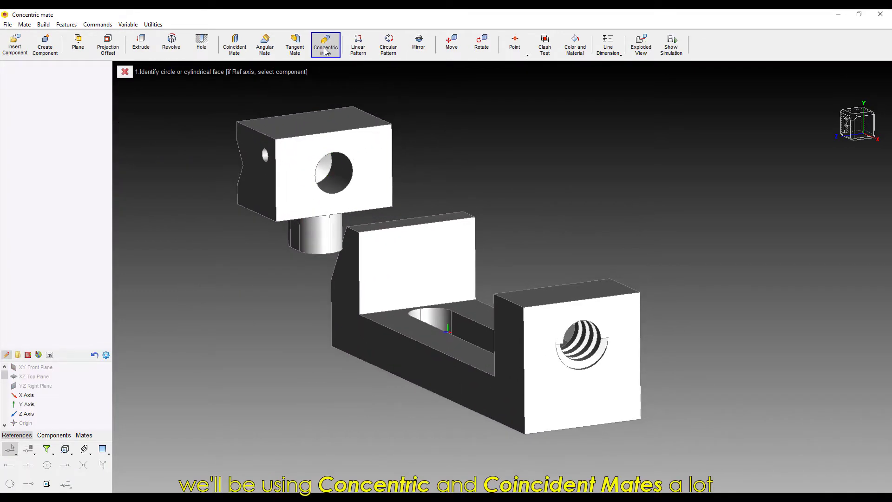
click(243, 47)
key(Escape)
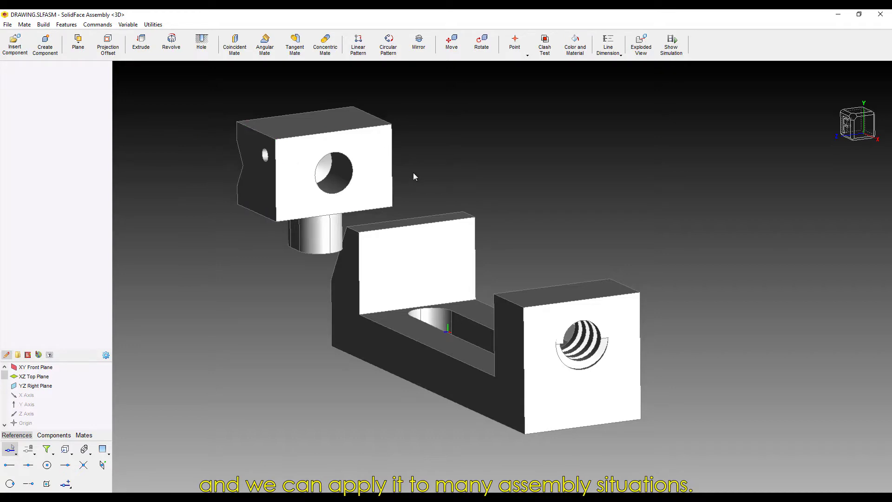
Apply a concentric mate between the mobile jaw's large hole and the fixed jaw's threaded hole
click(326, 52)
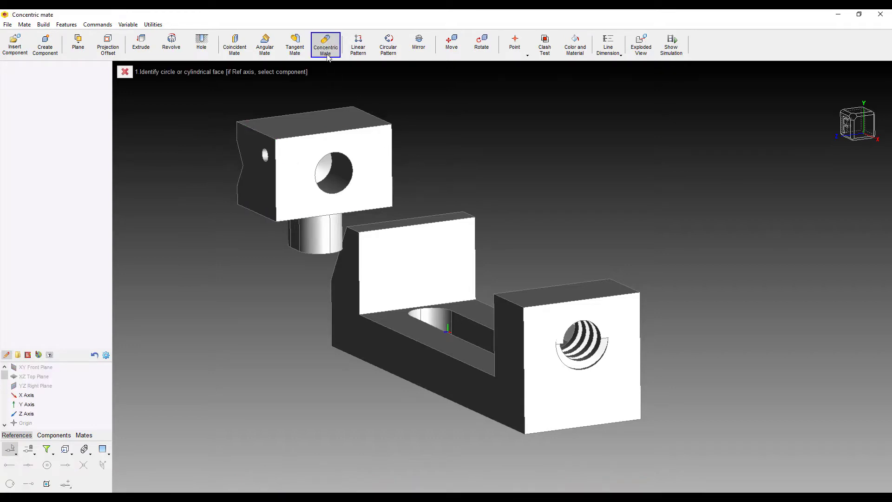
scroll(344, 180, up, 4)
click(343, 181)
scroll(604, 256, down, 4)
middle_drag(728, 409, 582, 302)
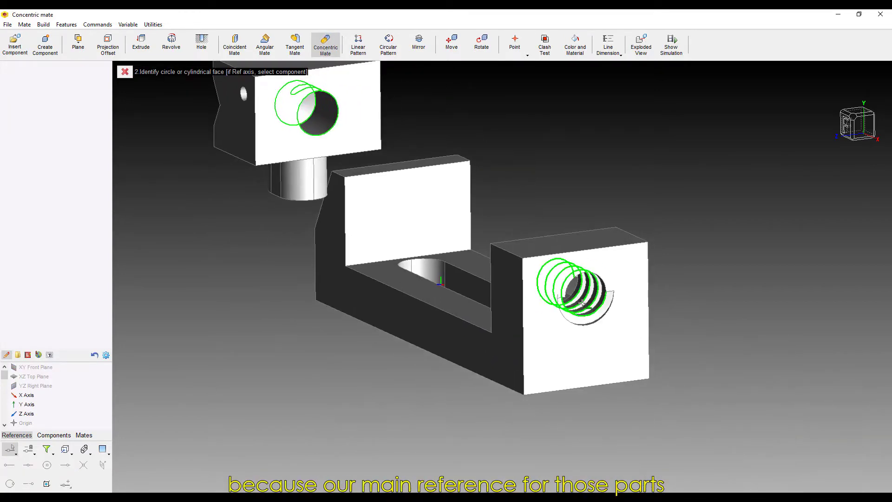
scroll(582, 303, up, 4)
click(498, 239)
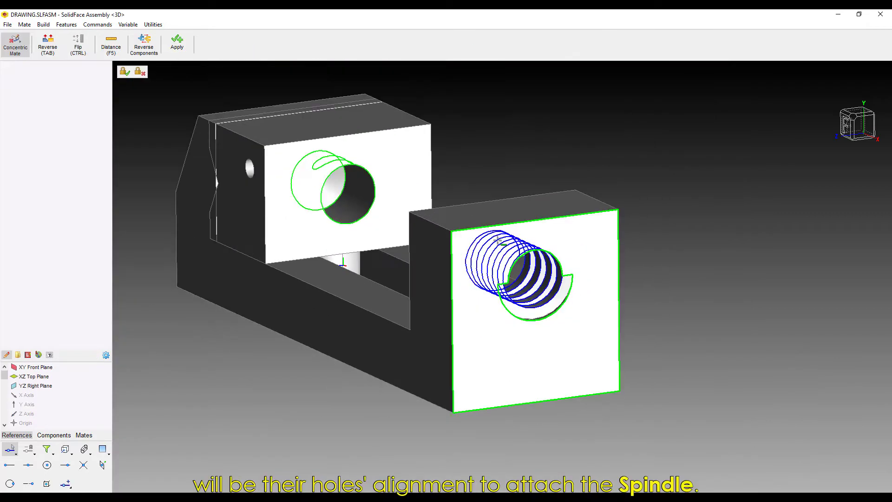
click(177, 42)
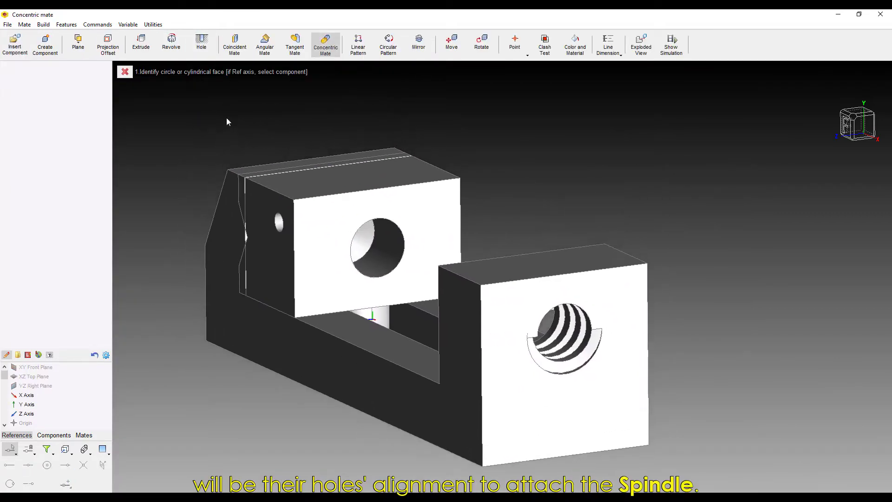
Apply a coincident mate between the mobile jaw's holed face and the inner face of the fixed jaw's threaded block
click(234, 44)
click(317, 215)
middle_drag(310, 215, 557, 227)
click(583, 227)
click(177, 45)
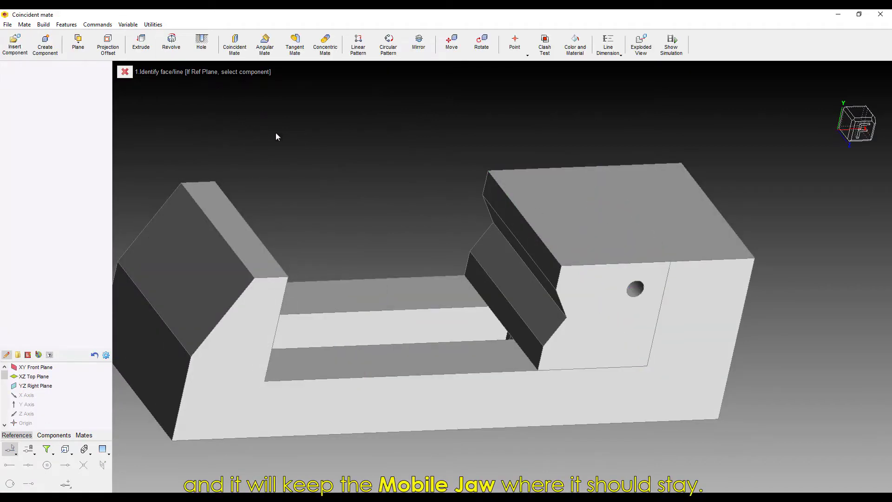
Insert the GUIDE SHEET part and place it near the lower edge of the fixed jaw
scroll(430, 216, down, 2)
middle_drag(413, 209, 253, 204)
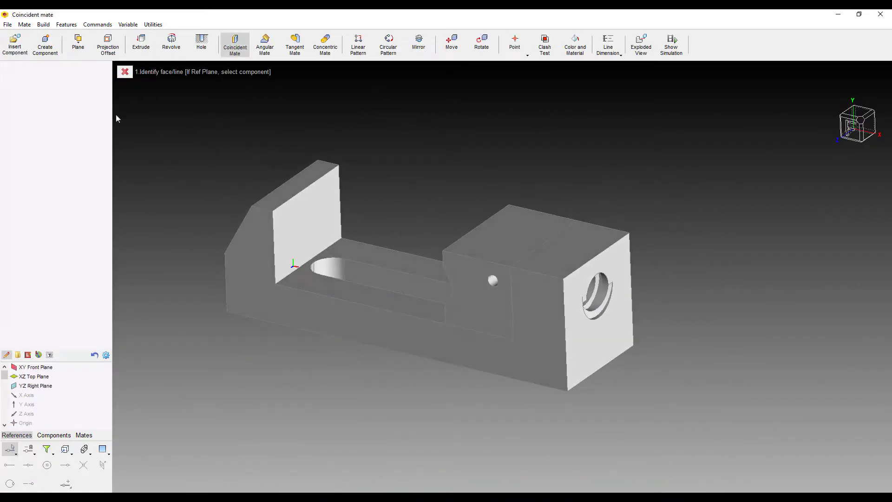
click(14, 44)
click(78, 93)
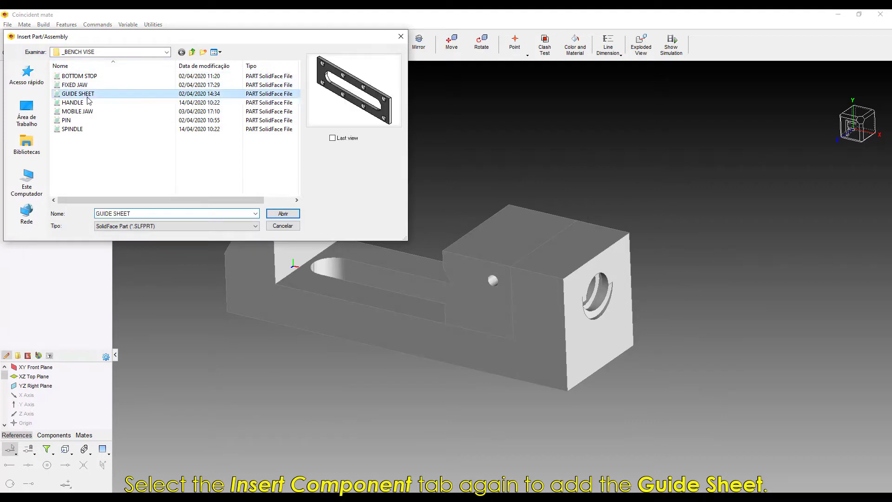
click(291, 215)
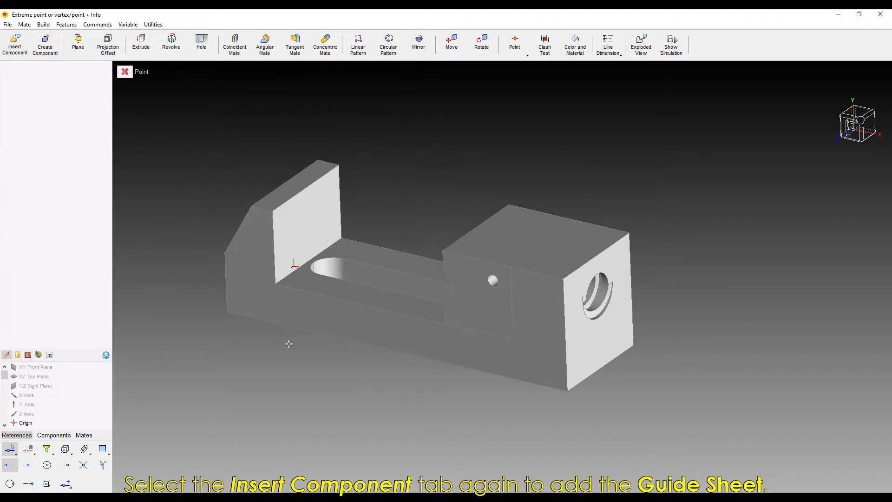
click(231, 303)
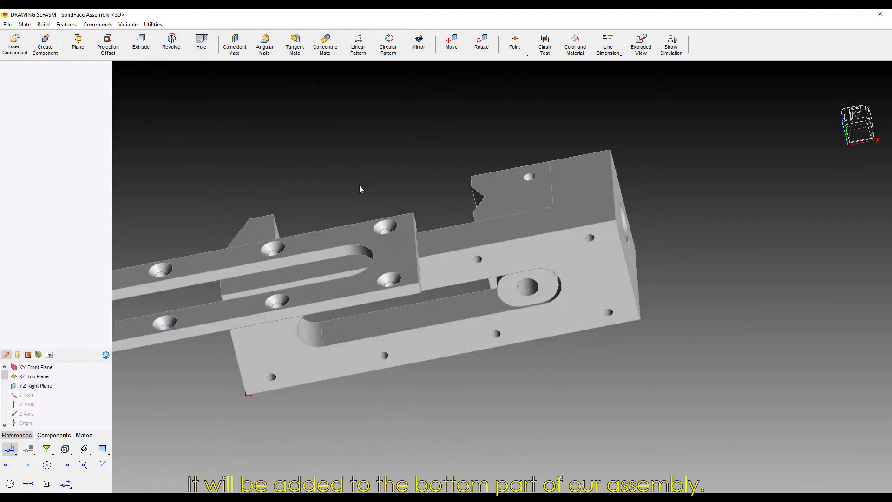
Mate the guide sheet to the underside of the fixed jaw with Coincident Mate, lining up their edges
middle_drag(360, 189, 240, 148)
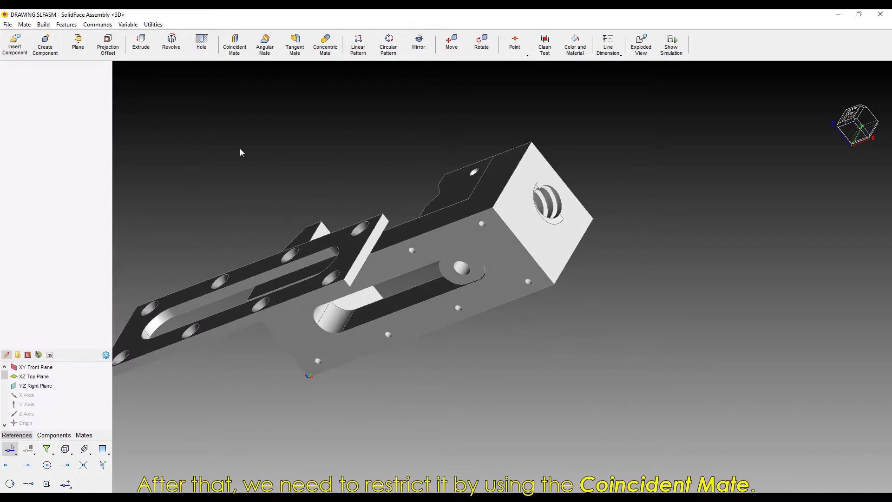
click(235, 44)
middle_drag(350, 157, 325, 200)
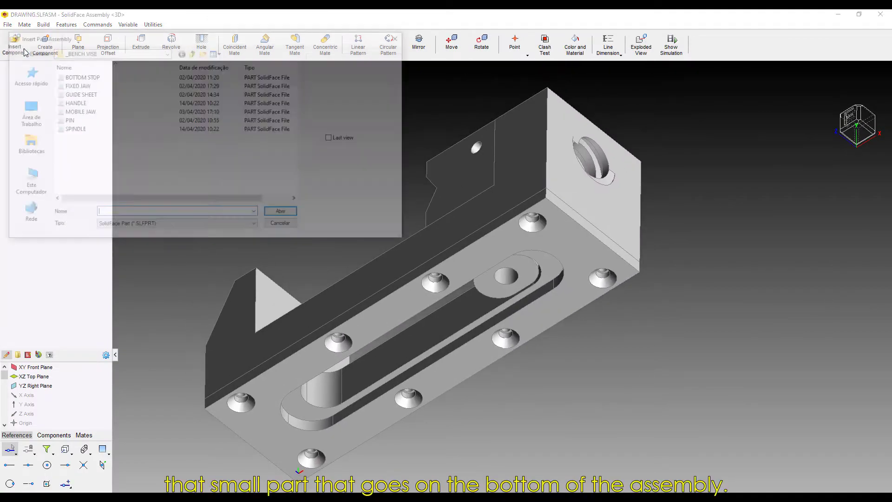
Insert the BOTTOM STOP part and mate its hole concentric with the hole under the mobile jaw
click(82, 77)
click(281, 212)
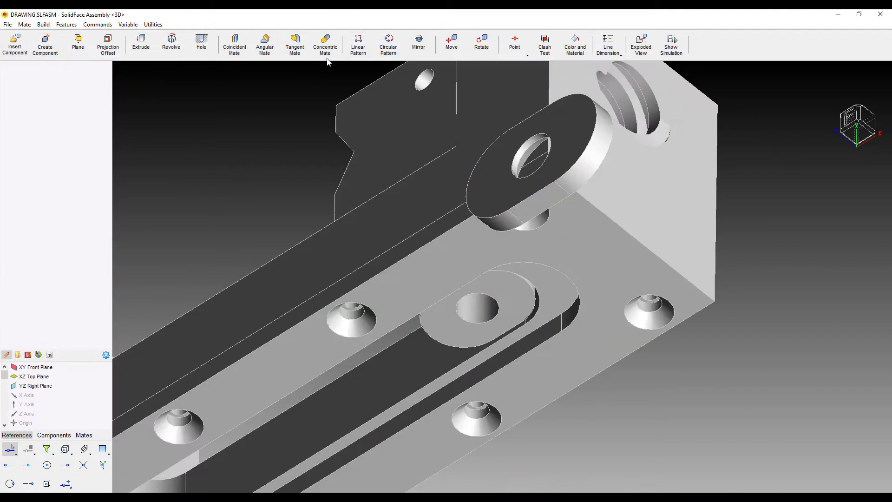
click(325, 44)
scroll(534, 150, up, 2)
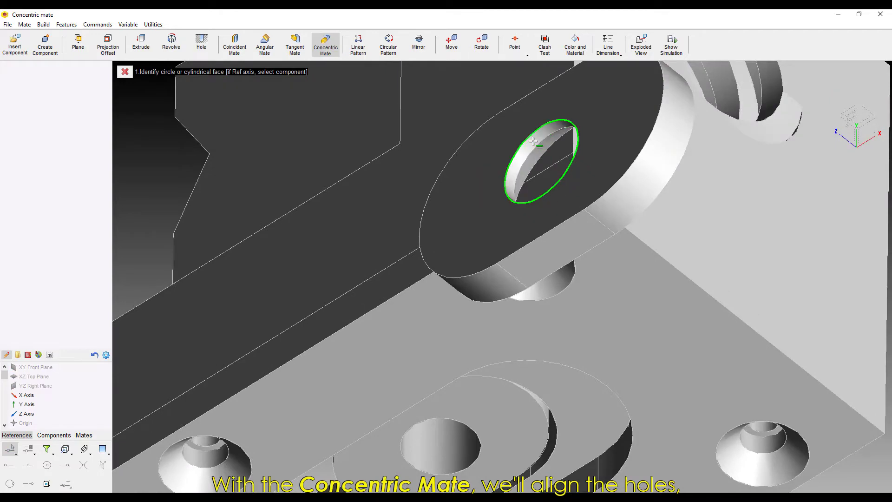
scroll(531, 146, up, 2)
click(528, 150)
scroll(528, 152, down, 4)
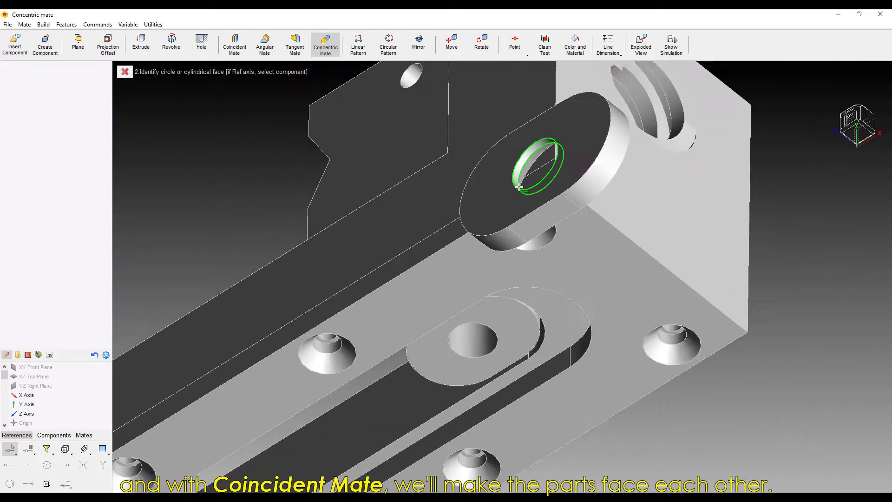
click(470, 327)
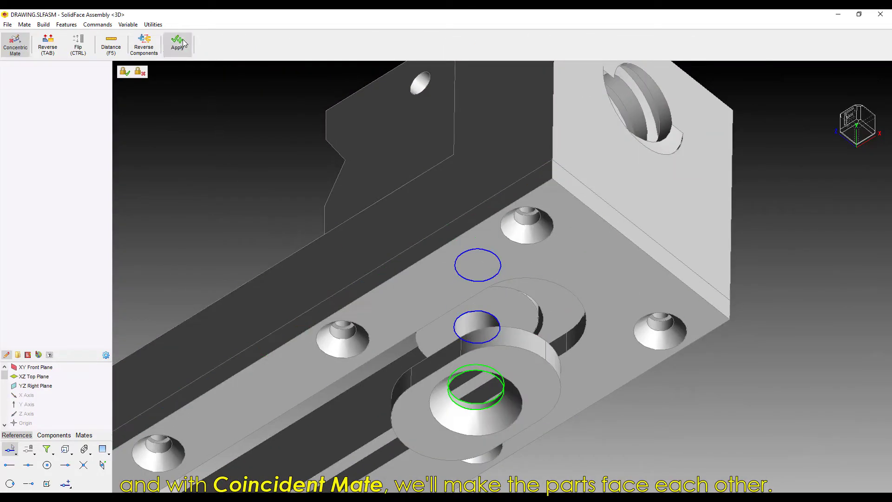
click(185, 42)
Mate the bottom stop coincident with the end face of the mobile jaw's post in the underside slot
click(235, 44)
middle_drag(400, 237, 619, 260)
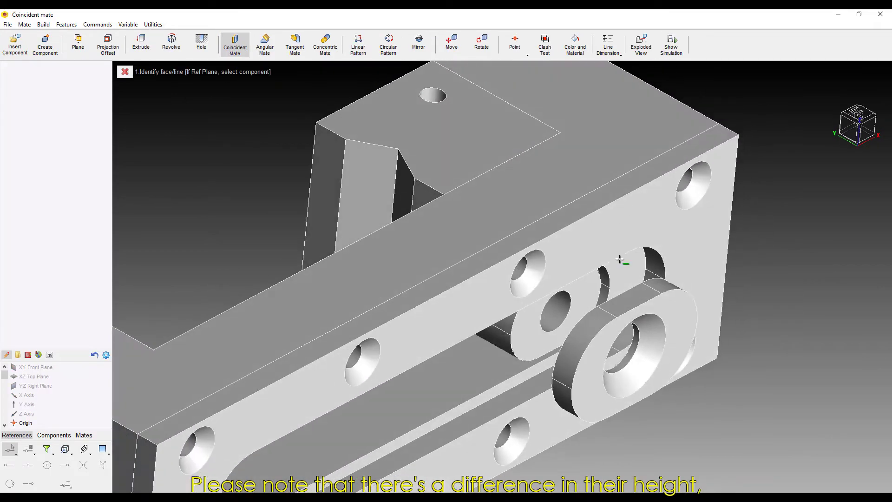
scroll(541, 349, up, 3)
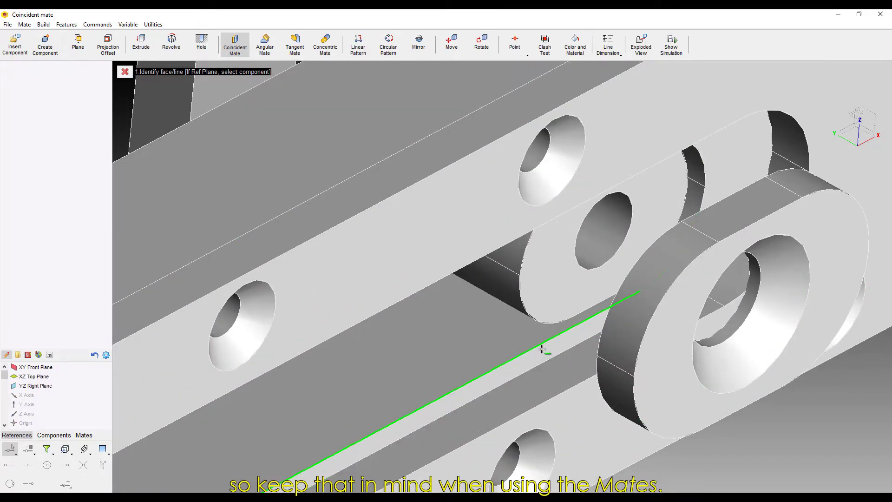
scroll(541, 349, down, 5)
middle_drag(542, 349, 639, 261)
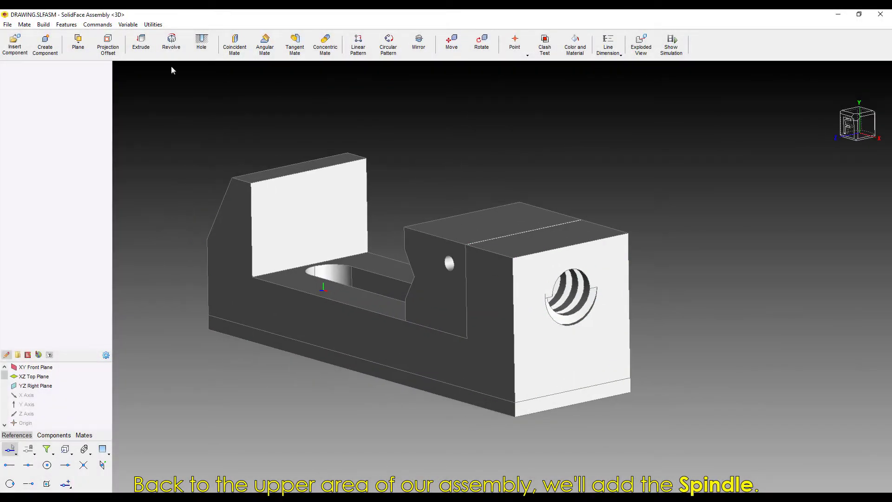
Insert the SPINDLE part into the assembly
click(15, 43)
click(72, 128)
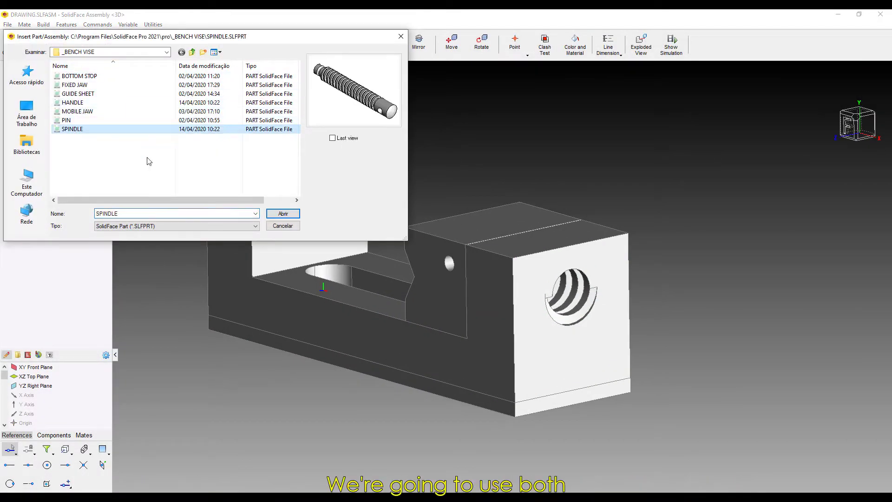
click(283, 213)
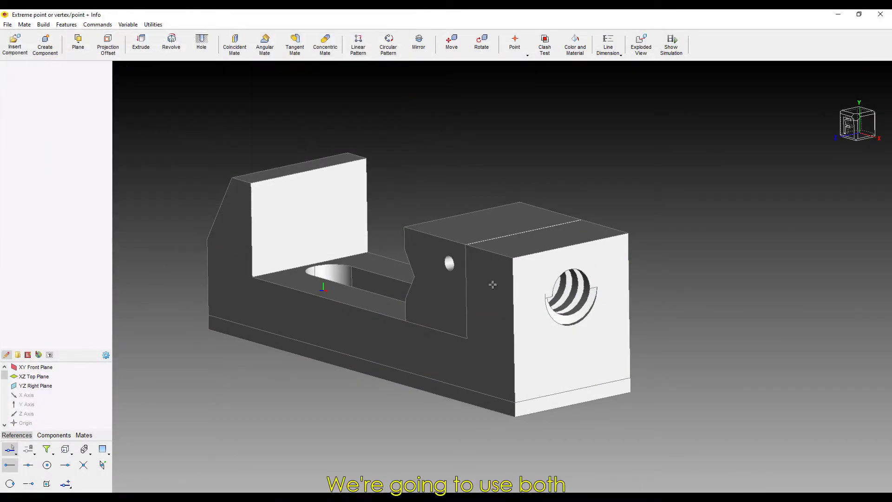
Apply a concentric mate between the spindle's cylindrical end and the fixed jaw's threaded hole
click(321, 50)
middle_drag(594, 255, 503, 251)
scroll(543, 221, up, 4)
click(544, 227)
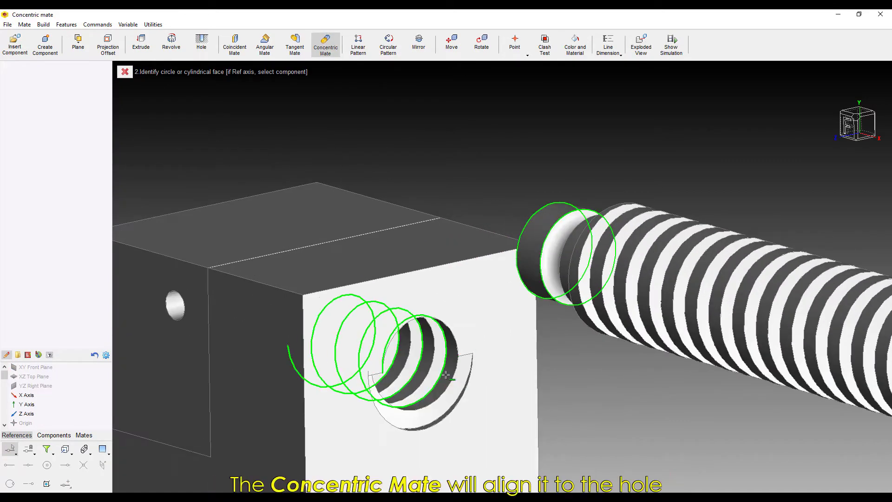
scroll(446, 374, up, 3)
click(437, 364)
click(177, 45)
Set up a coincident mate between the circular edge at the spindle's tip and the inner end of the mobile jaw's hole
click(235, 45)
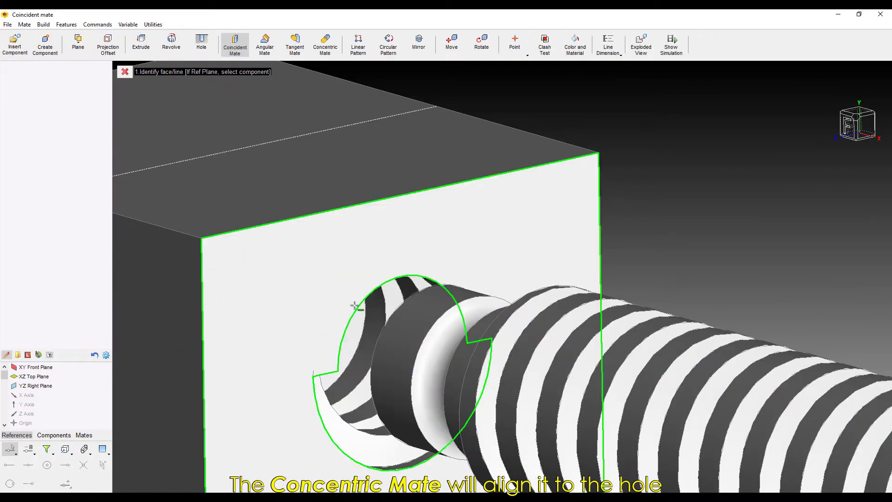
middle_drag(354, 305, 575, 325)
scroll(575, 324, down, 2)
middle_drag(687, 341, 563, 325)
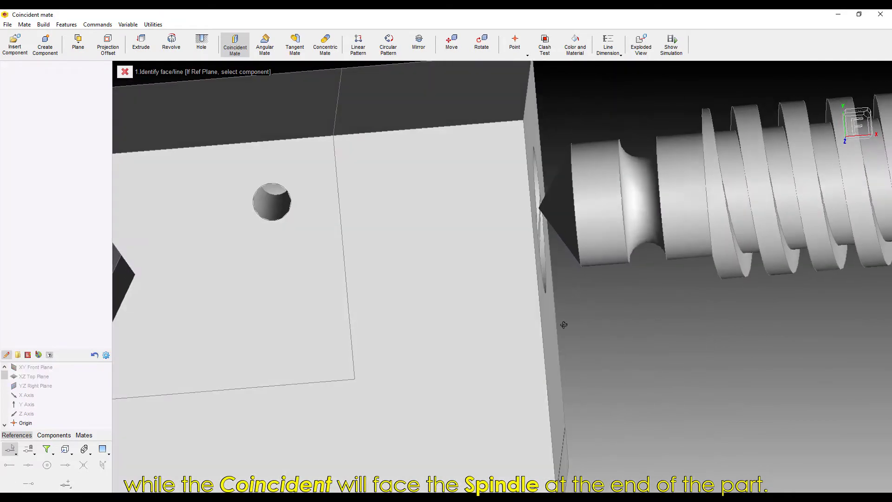
click(554, 202)
middle_drag(554, 232, 664, 222)
scroll(249, 255, up, 4)
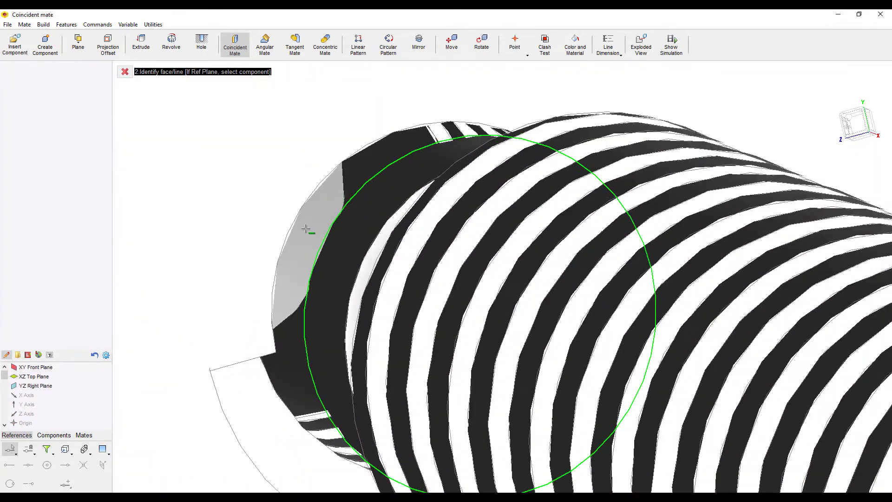
scroll(305, 229, down, 3)
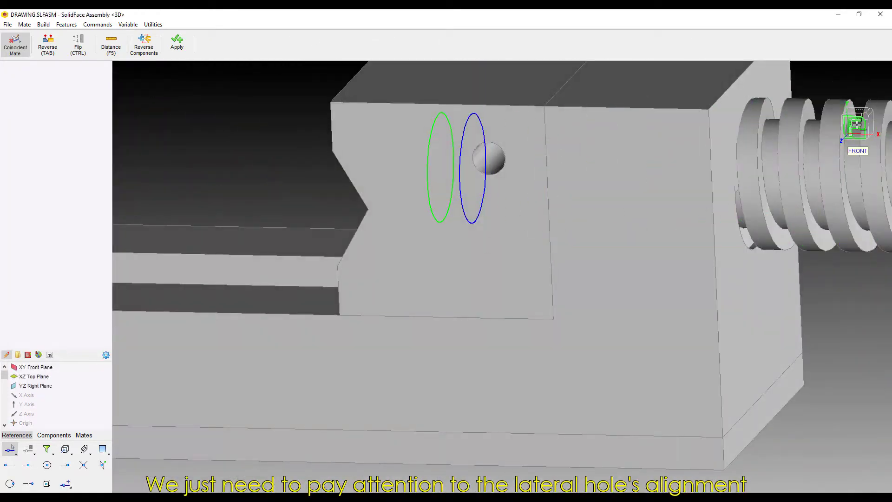
click(856, 124)
middle_drag(538, 163, 509, 181)
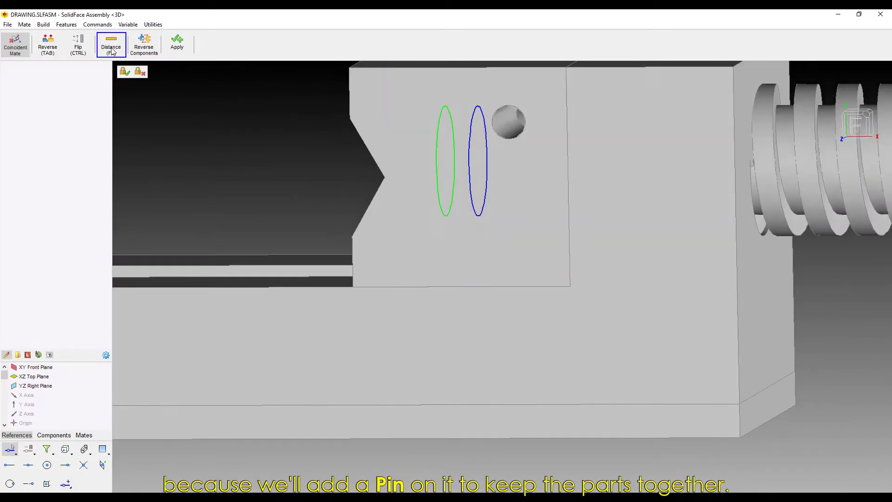
Set the distance of the spindle-to-mobile-jaw coincident mate to 0 and apply the mate
click(113, 52)
text(0)
key(Return)
click(857, 124)
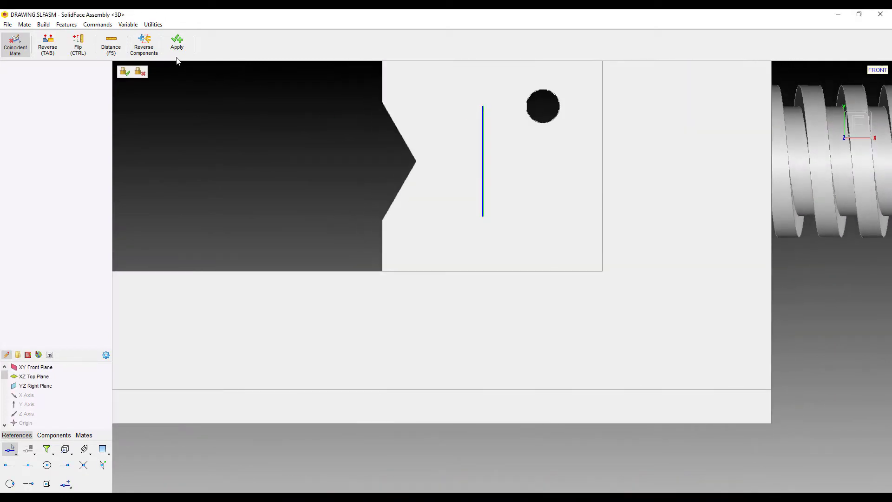
click(177, 46)
middle_drag(531, 388, 402, 255)
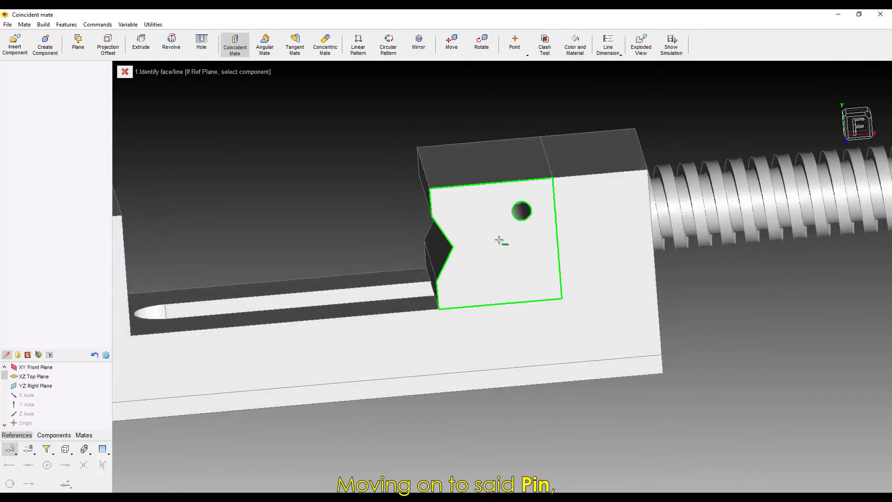
Insert the PIN part into the assembly
scroll(498, 240, up, 2)
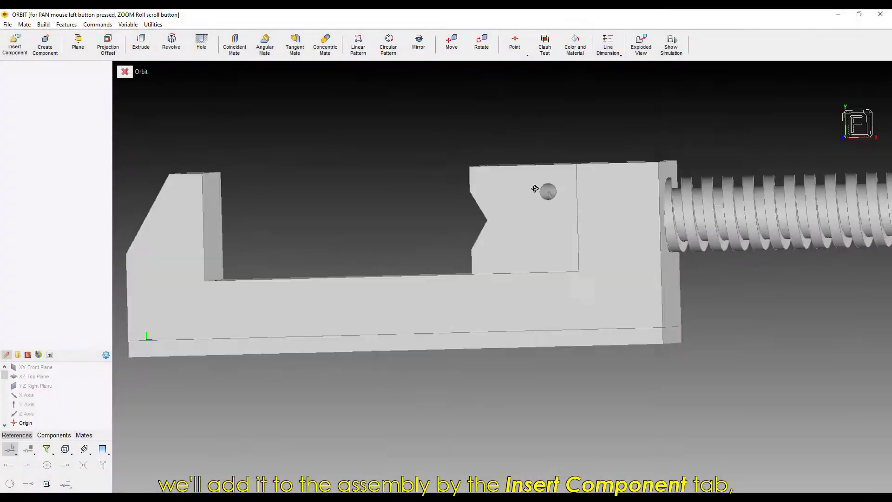
middle_drag(535, 188, 471, 209)
click(16, 45)
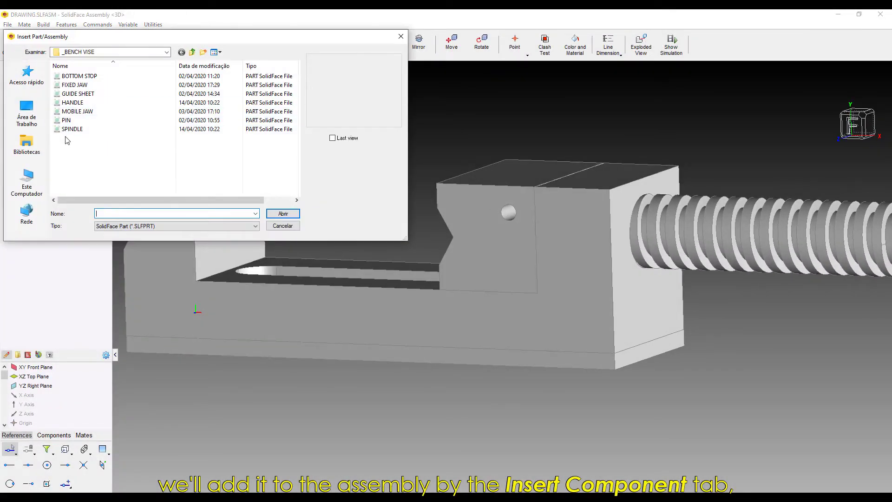
click(66, 120)
click(282, 214)
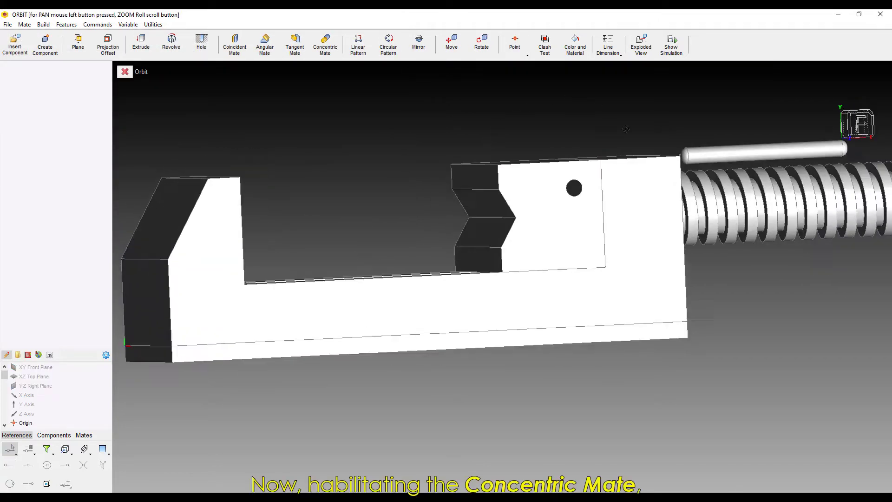
Apply a concentric mate between the pin's cylindrical face and the small side hole of the mobile jaw
middle_drag(659, 209, 714, 191)
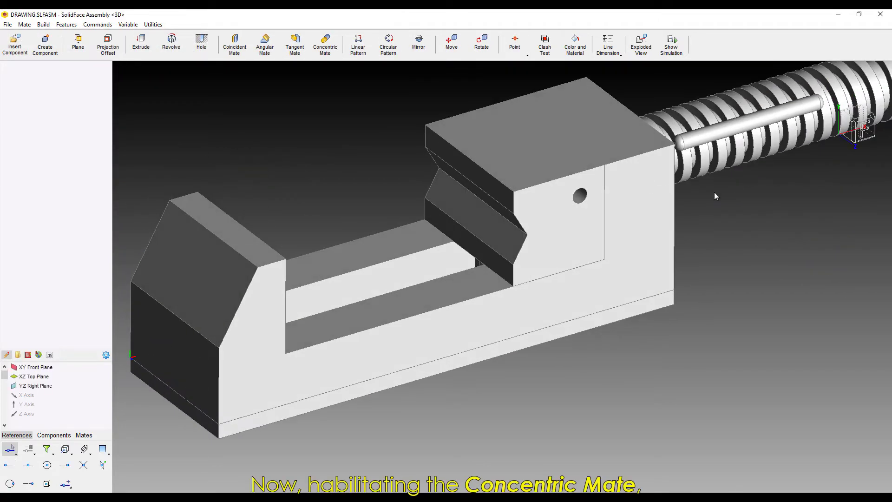
scroll(699, 217, up, 3)
drag(699, 218, 655, 283)
click(325, 43)
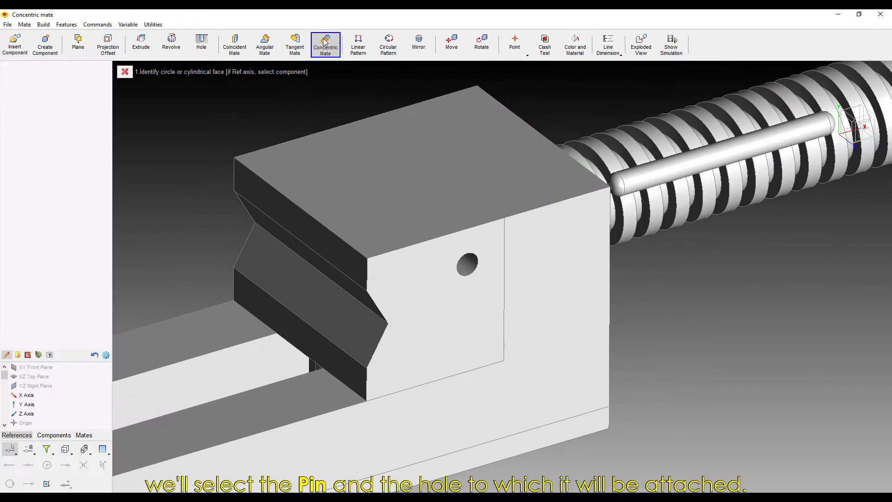
click(670, 176)
scroll(450, 299, up, 3)
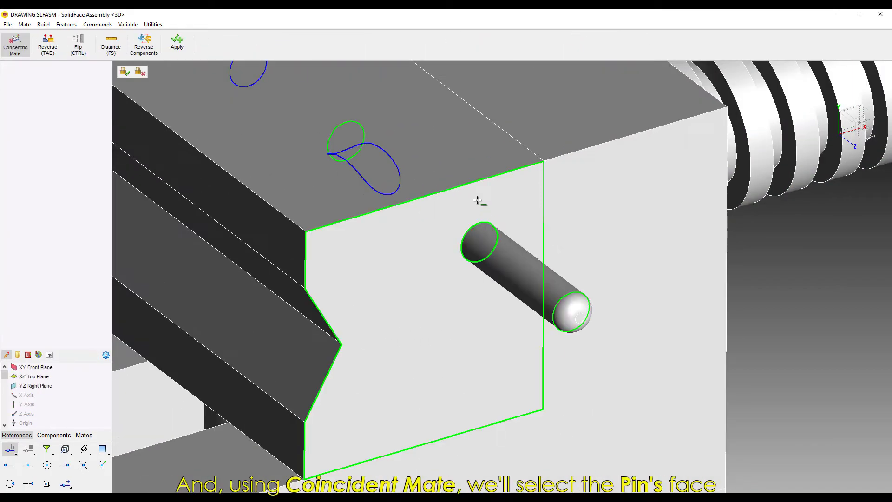
scroll(477, 200, down, 3)
click(178, 47)
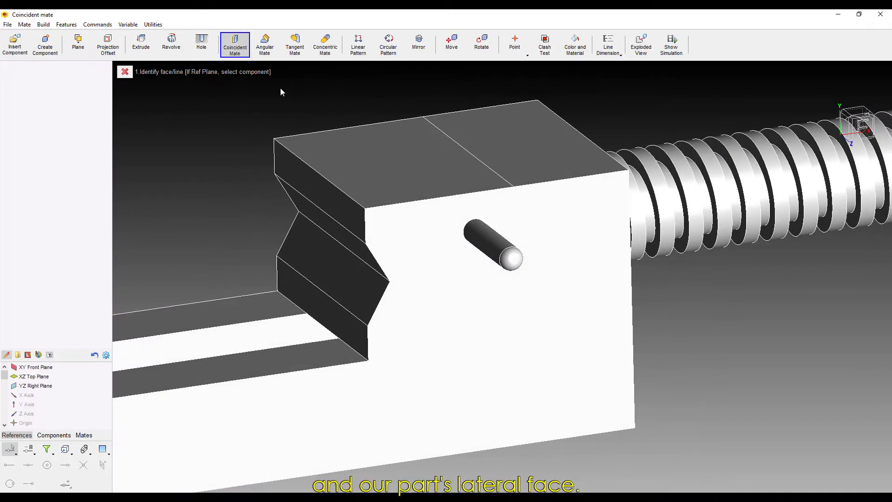
Apply a coincident mate between the pin's end face and the mobile jaw's side face with a distance of 1 mm
scroll(542, 259, up, 3)
click(543, 258)
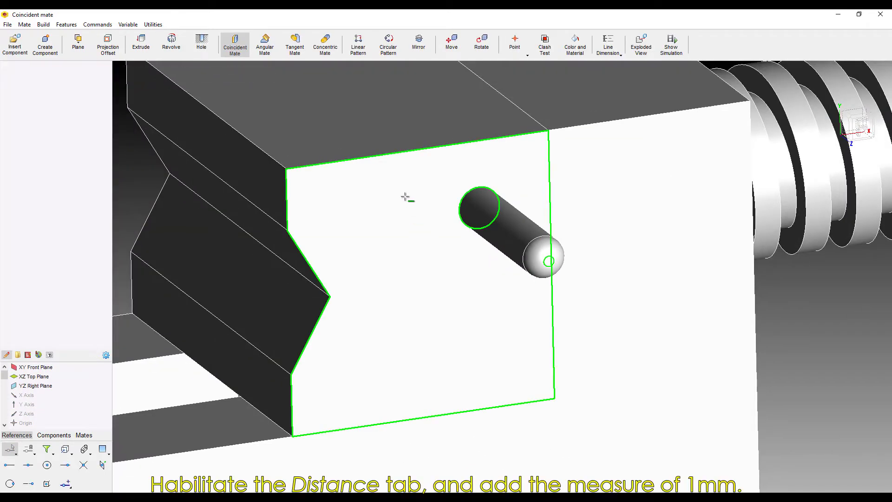
click(400, 211)
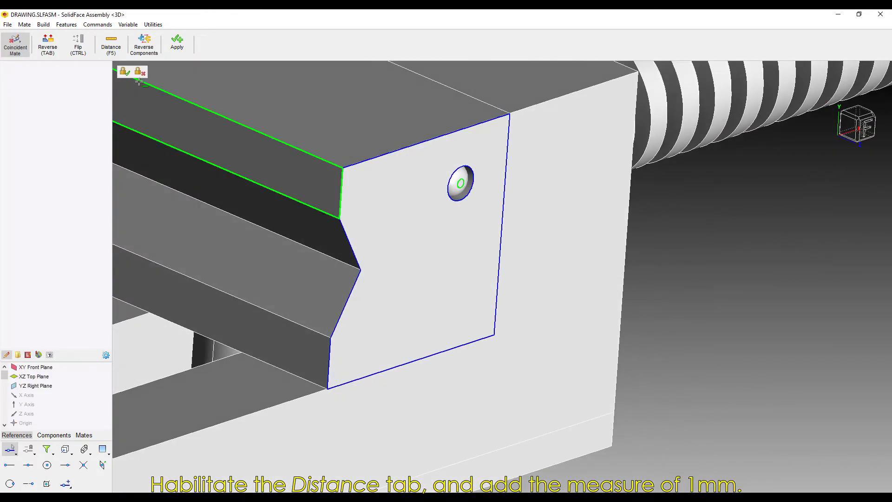
click(118, 48)
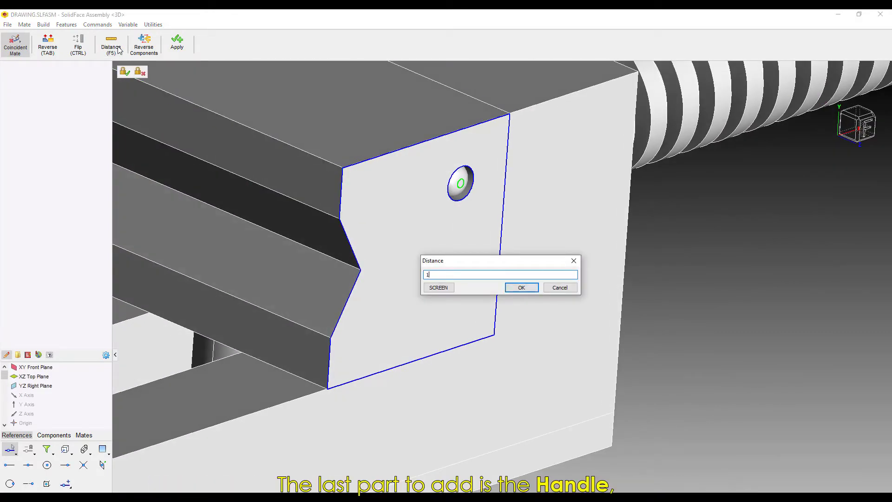
click(521, 287)
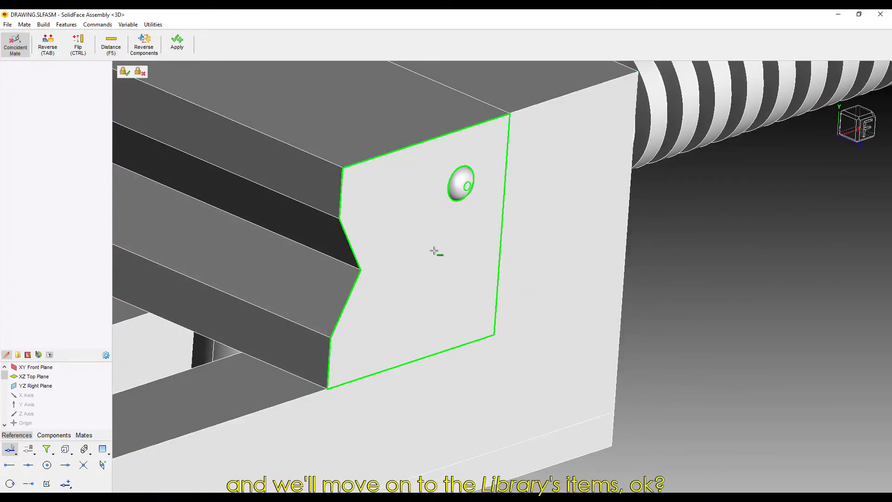
middle_drag(436, 253, 526, 199)
click(177, 45)
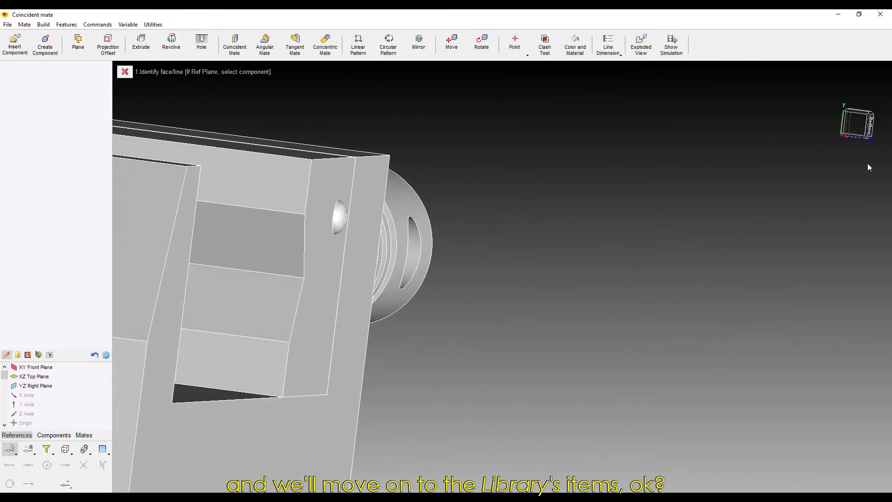
Insert the HANDLE part into the assembly and mate it concentric with the cross hole in the spindle's head
click(854, 124)
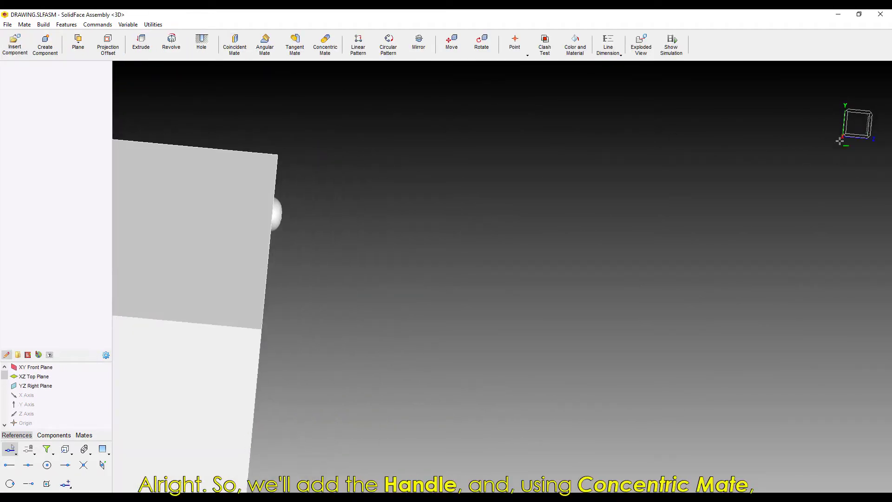
right_drag(565, 232, 718, 236)
middle_drag(691, 238, 357, 300)
scroll(357, 299, down, 5)
click(15, 44)
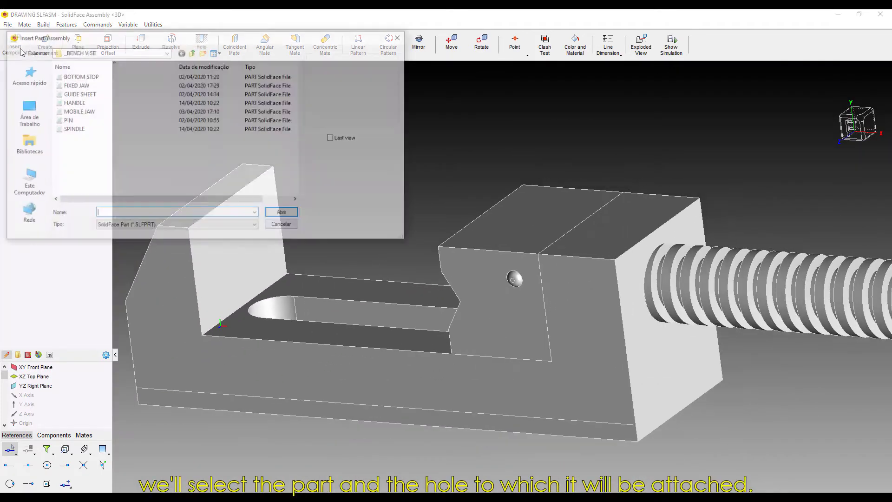
click(77, 102)
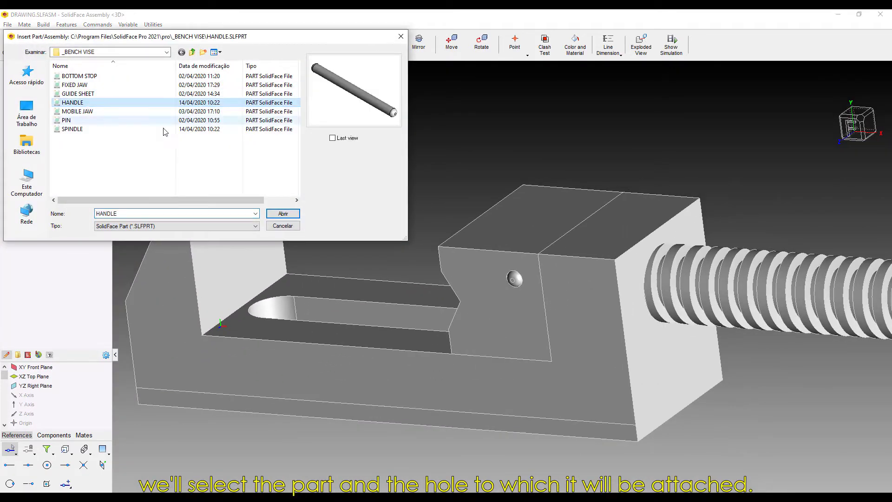
click(283, 213)
middle_drag(353, 260, 586, 261)
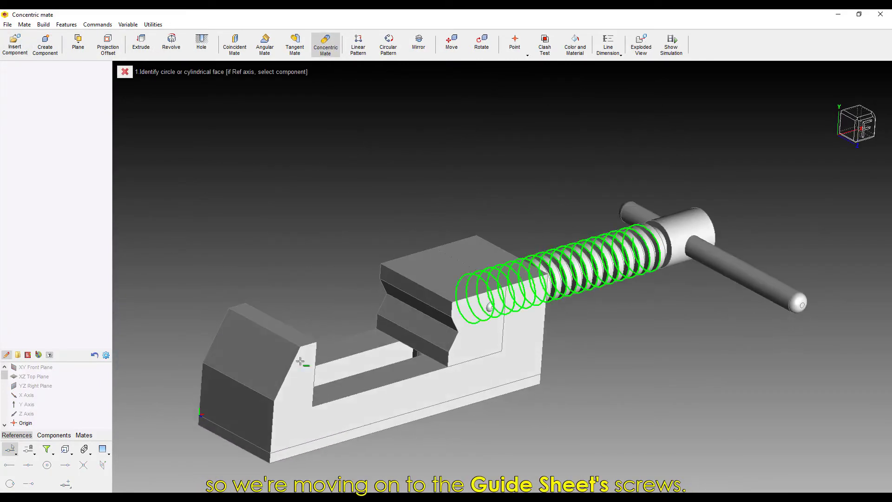
Insert an ISO 10642 countersunk bolt from the standard mechanical fasteners library, with M4 thread and nominal length 16
click(28, 355)
click(9, 377)
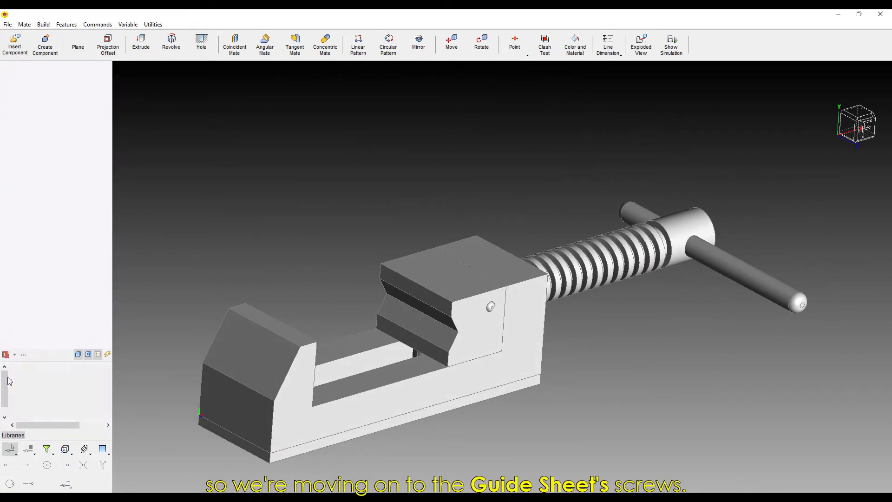
scroll(21, 389, down, 1)
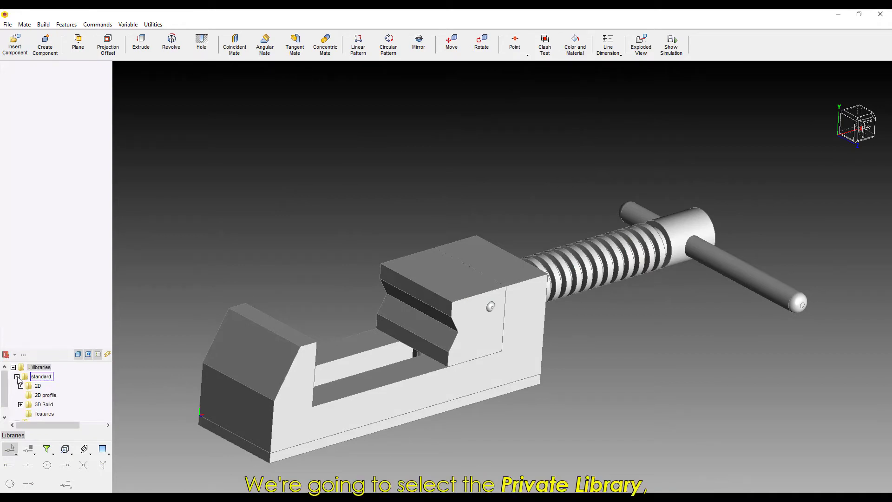
click(20, 405)
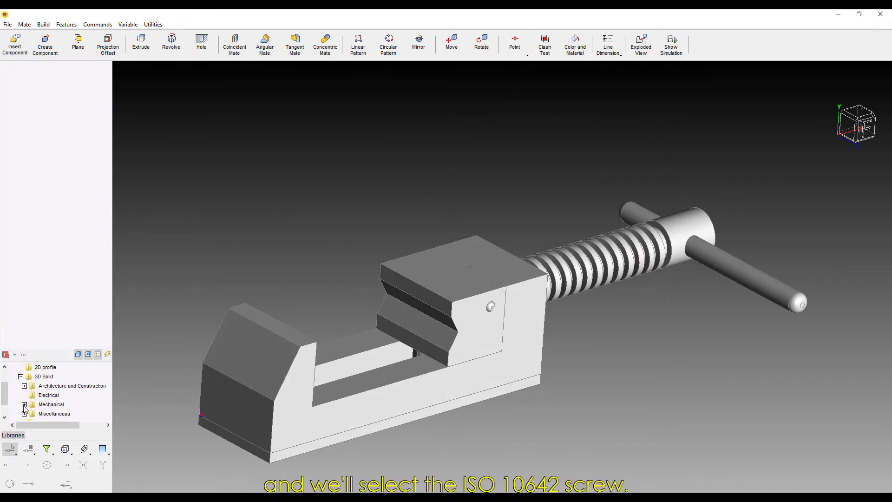
scroll(24, 408, down, 1)
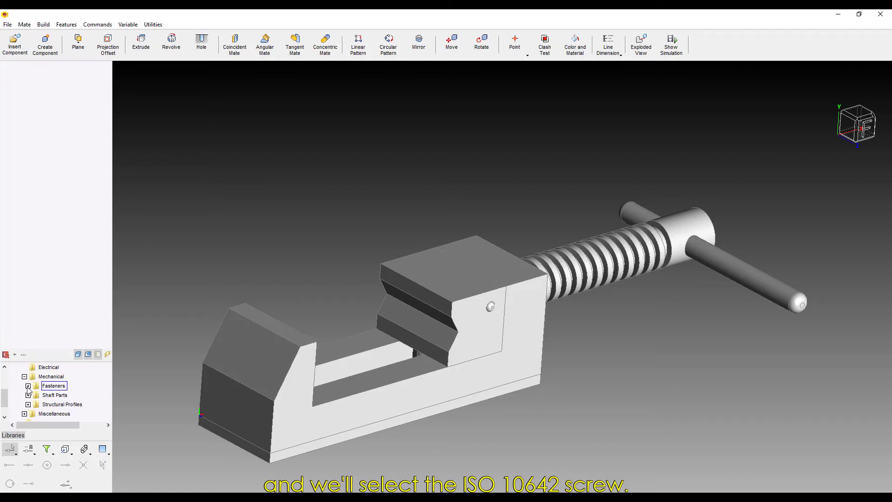
click(33, 371)
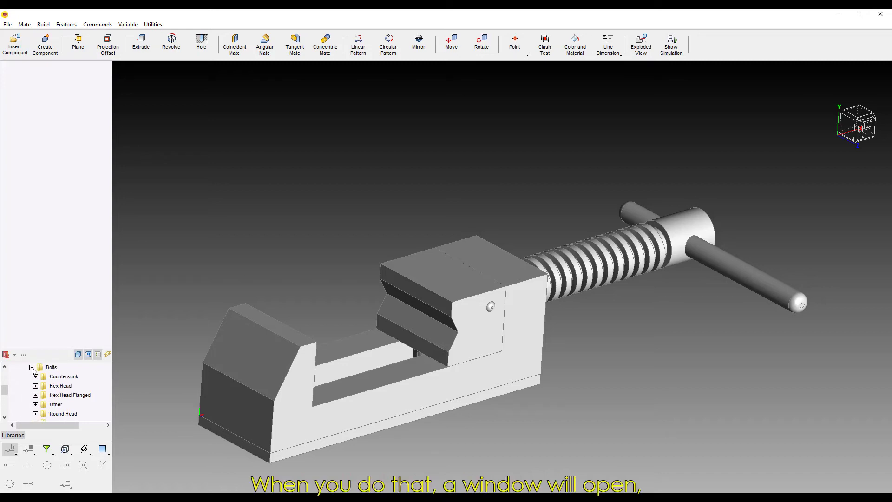
click(64, 387)
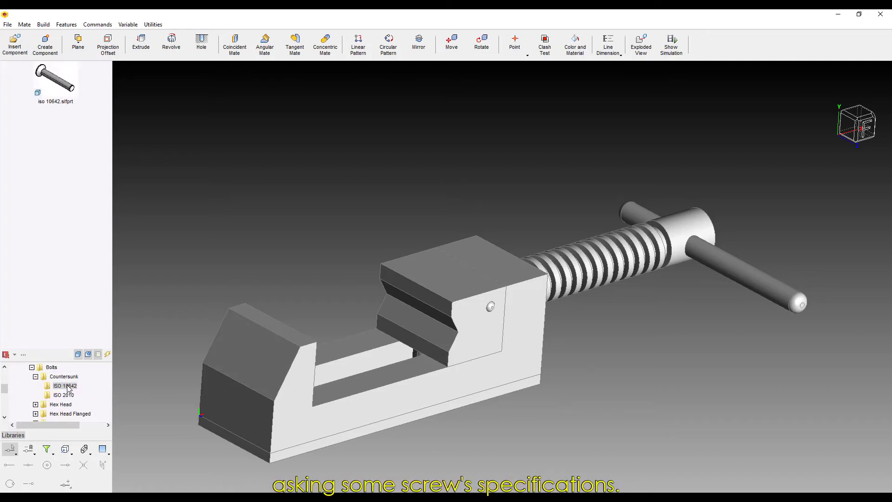
double_click(55, 80)
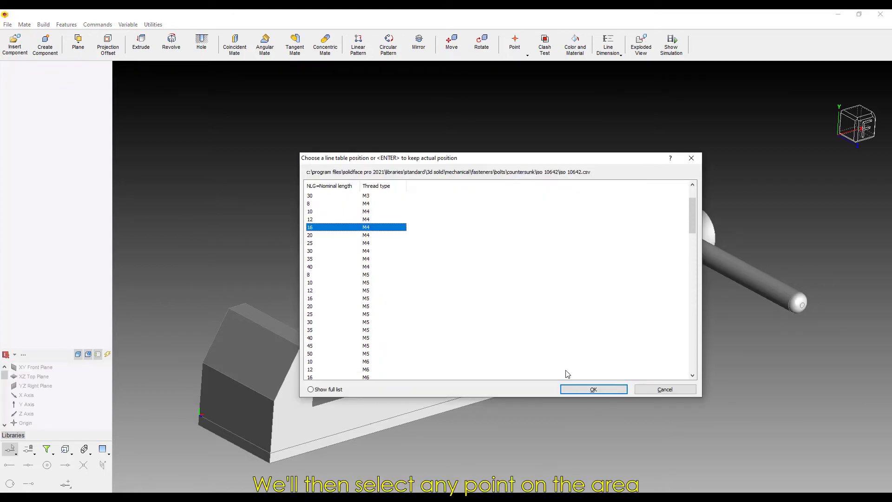
click(593, 389)
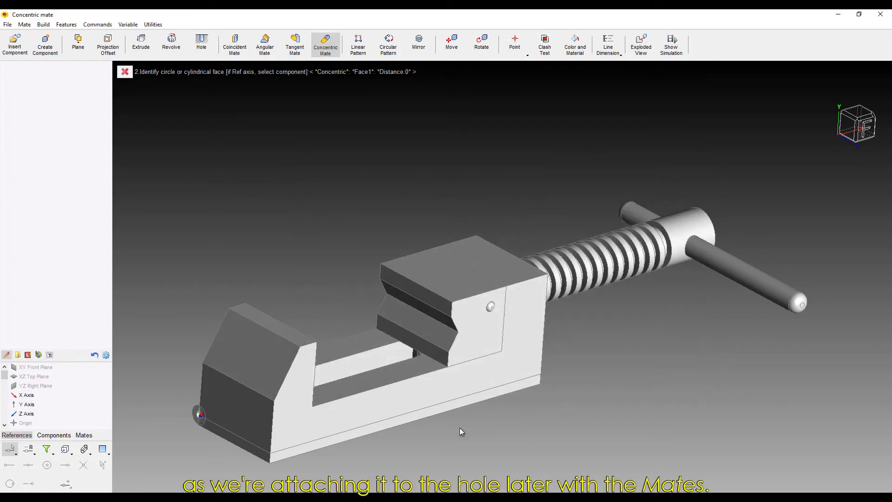
Mate the M4 screw concentric with a corner hole in the guide sheet's underside and coincident with the sheet's face
scroll(419, 416, up, 3)
middle_drag(419, 416, 474, 241)
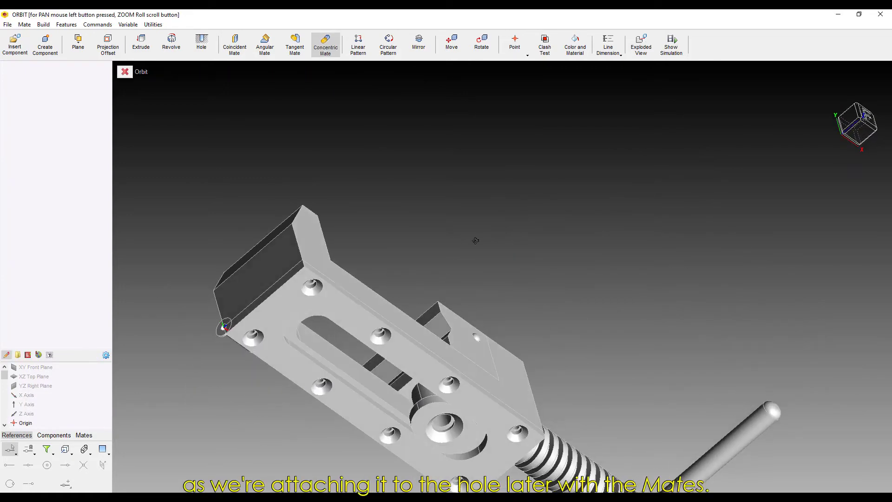
click(307, 267)
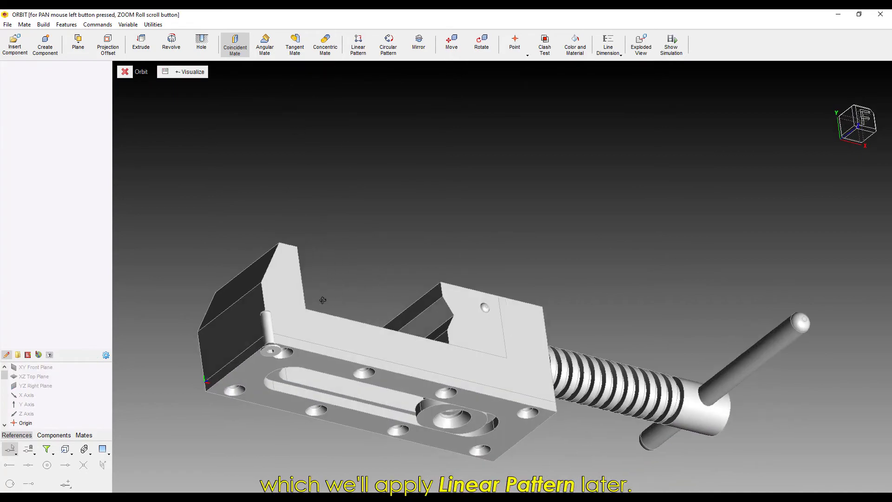
key(Escape)
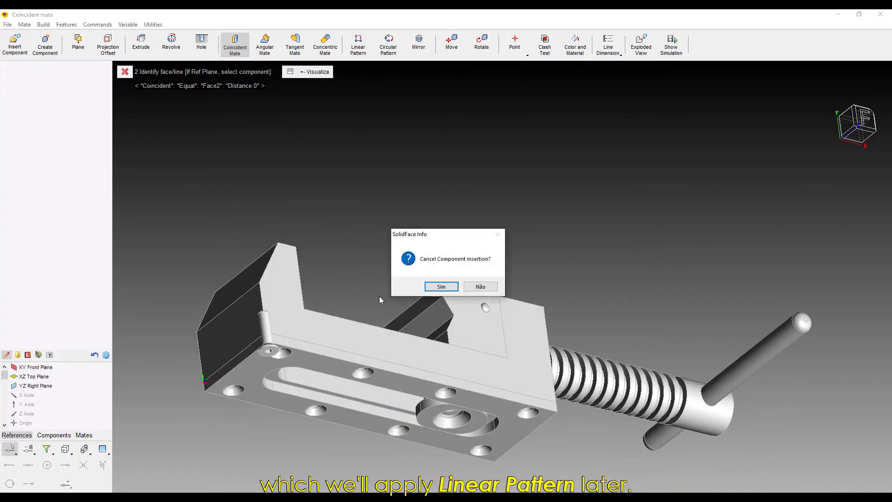
click(483, 286)
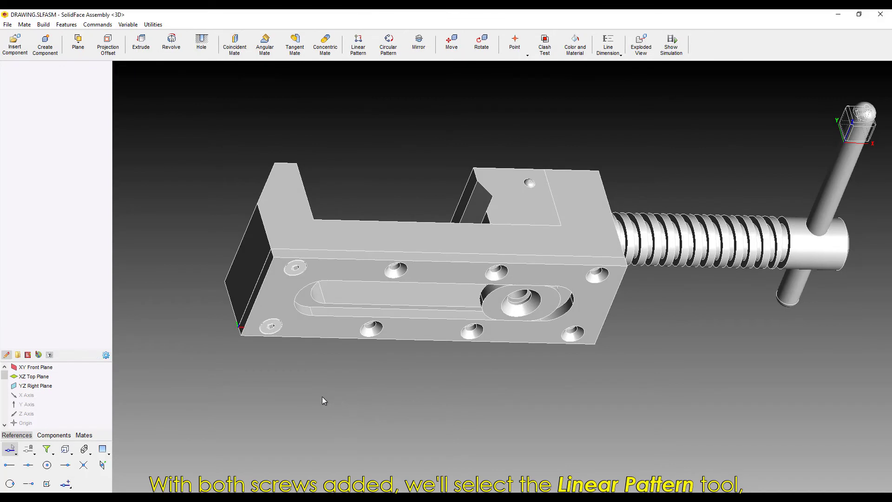
Create a linear pattern of the two M4 screws along the guide sheet's length, with quantity 4 and distance 37
click(362, 53)
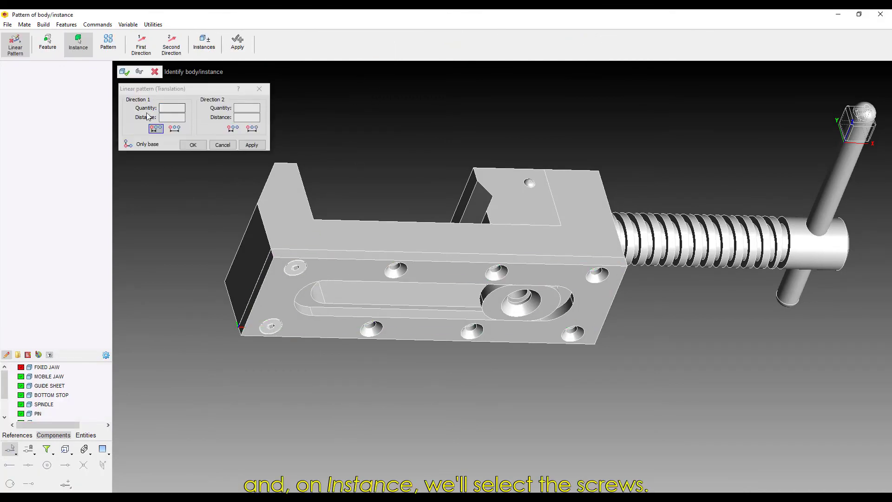
click(294, 266)
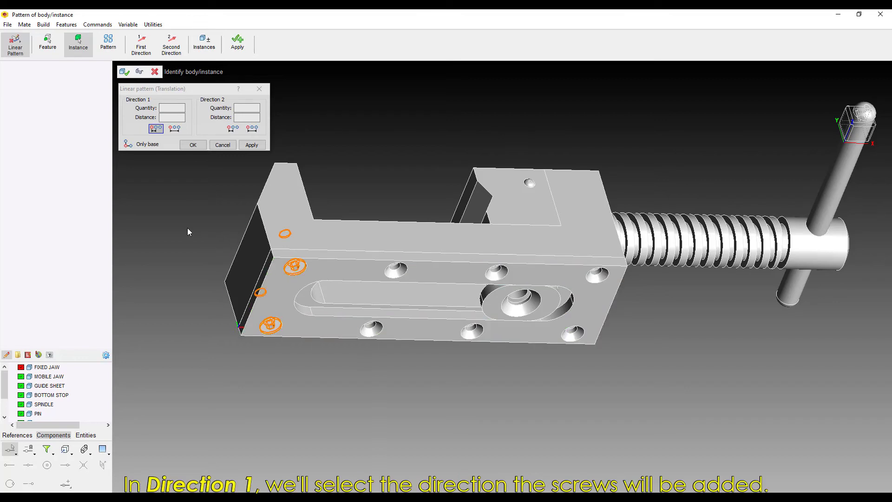
click(143, 46)
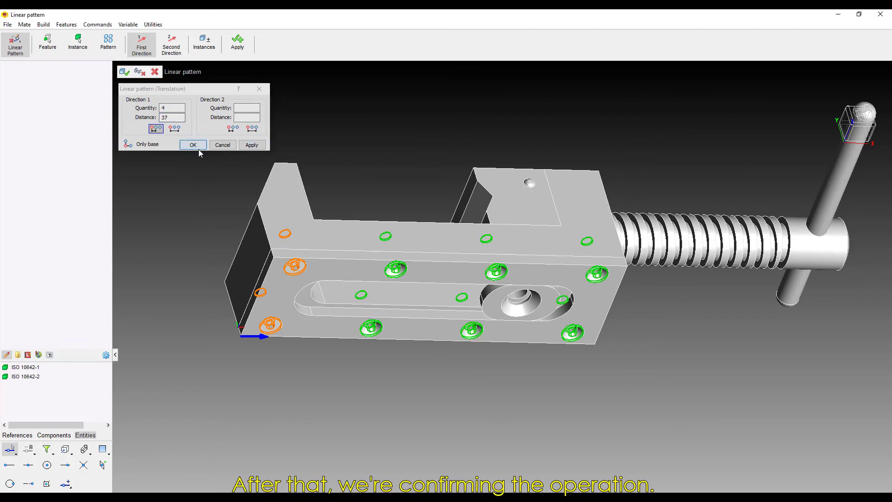
click(123, 72)
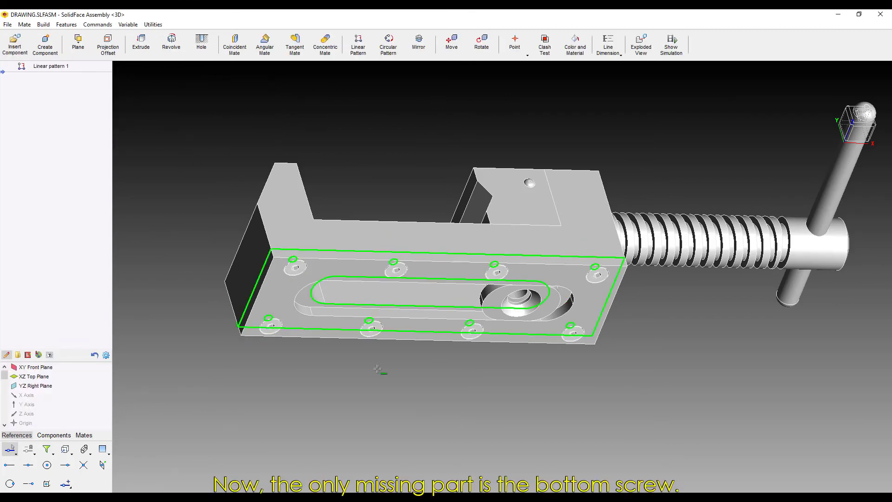
Insert an ISO 10642 screw with M6 thread and nominal length 16 and mate it into the bottom stop's countersunk hole
mouse_move(404, 297)
middle_down()
mouse_move(411, 289)
mouse_move(437, 361)
middle_up()
key(Escape)
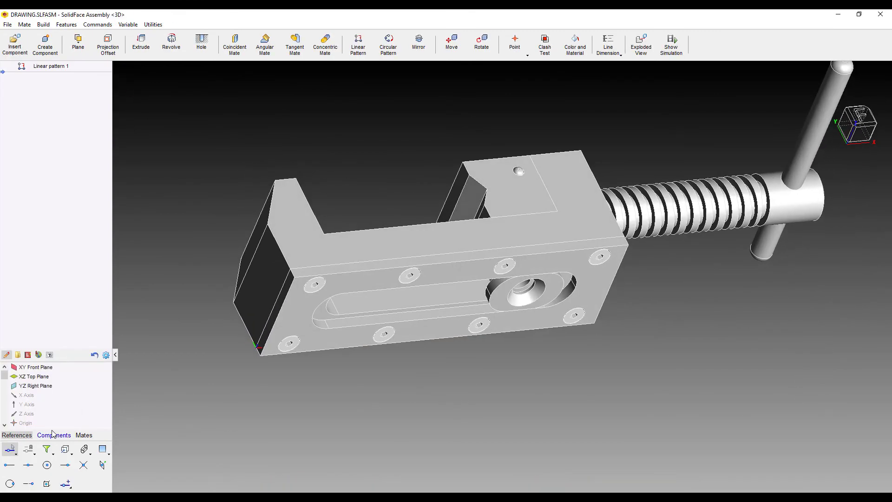
click(28, 355)
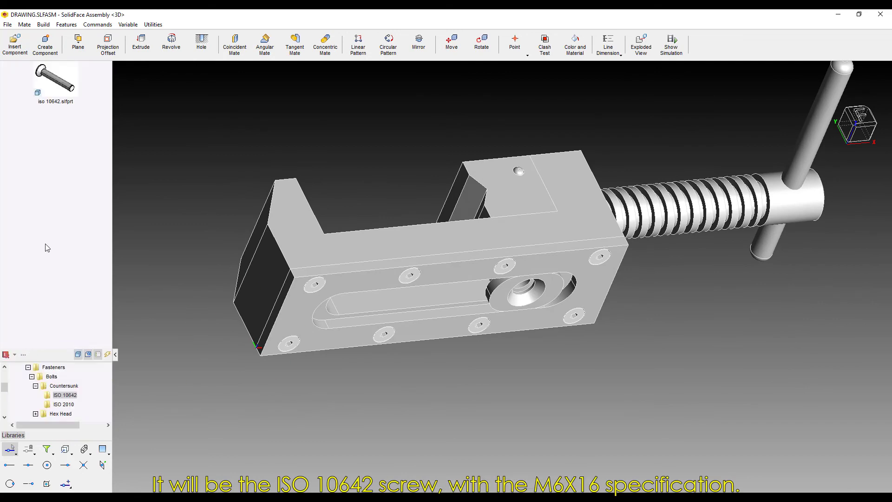
double_click(57, 102)
click(480, 289)
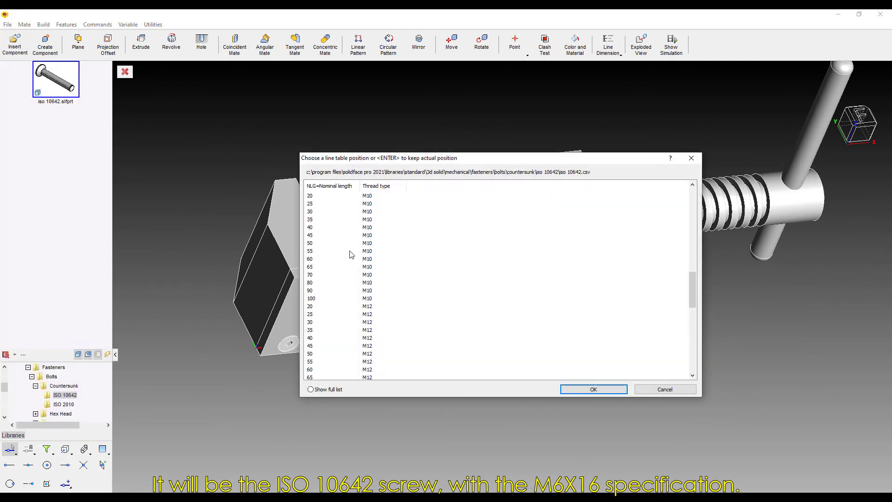
click(586, 391)
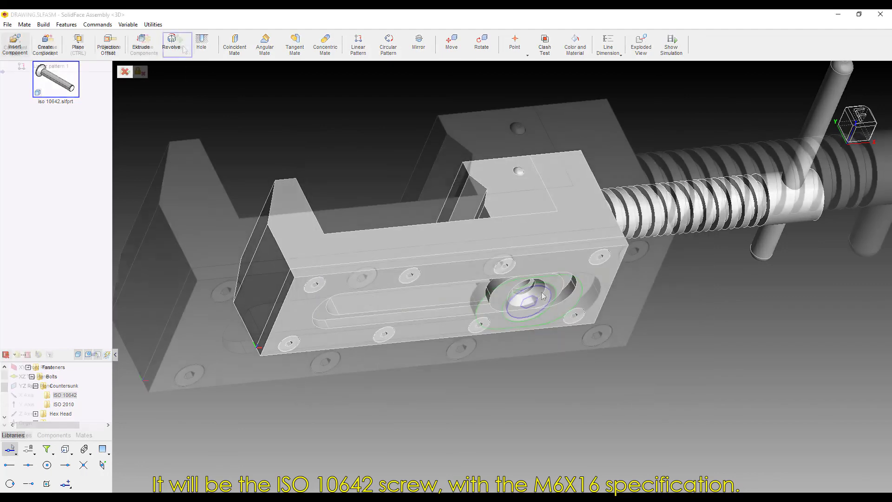
key(Escape)
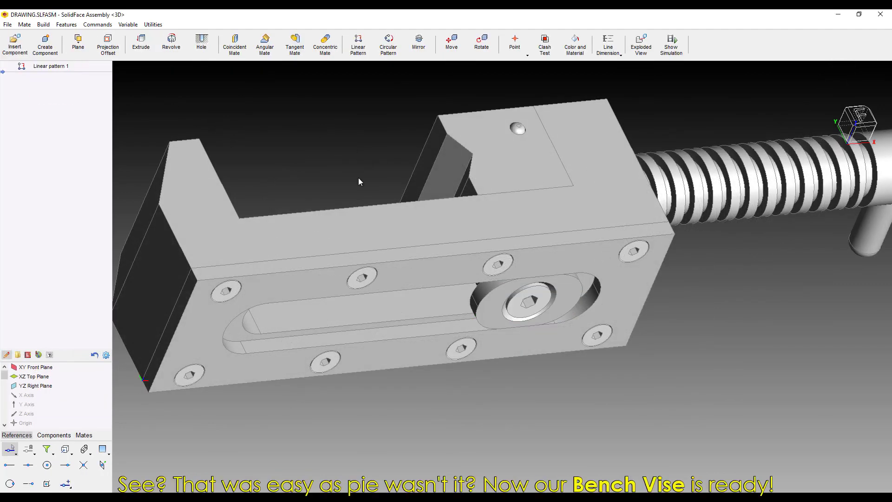